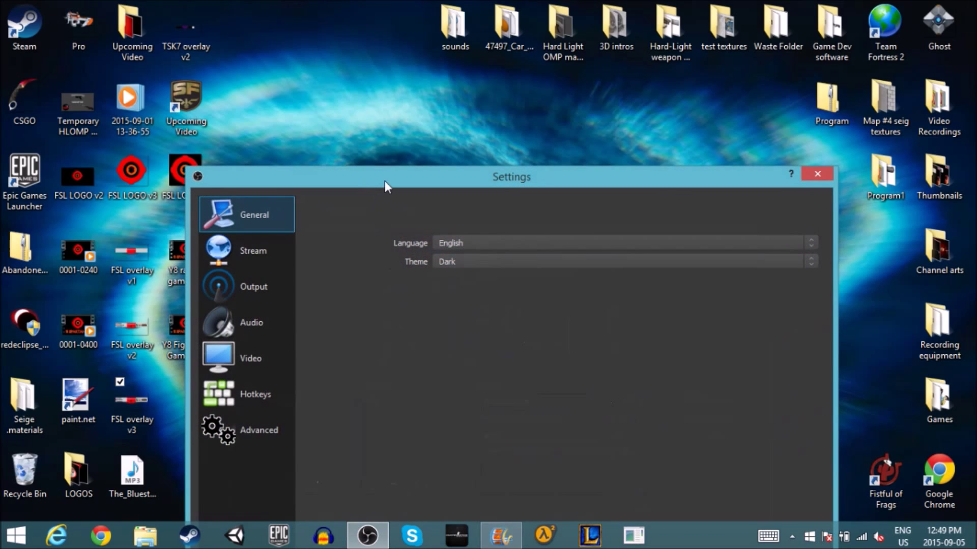
- Review the Stream and Output settings, leaving the ultrafast CPU preset and baseline profile unchanged
{"action": "left_click", "coordinate": [277, 143]}
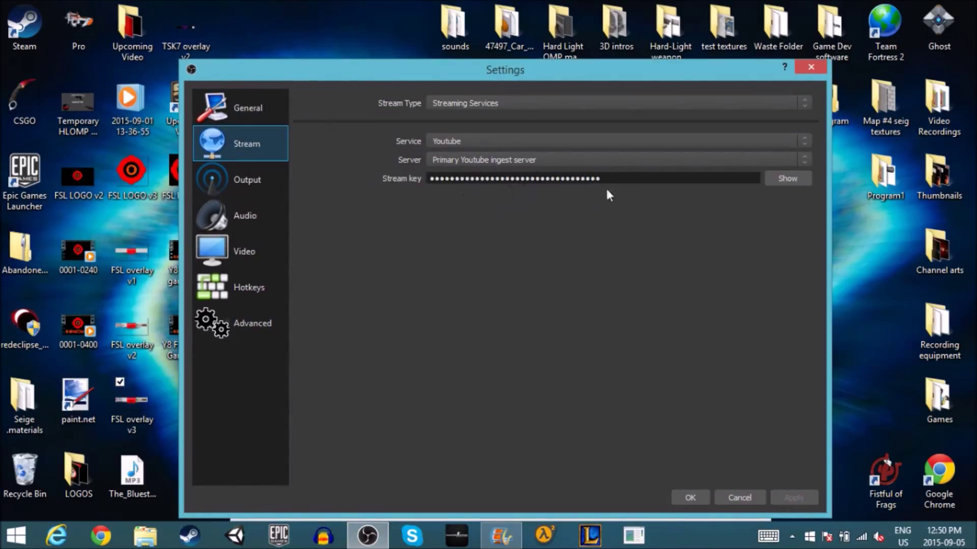
{"action": "left_click", "coordinate": [262, 184]}
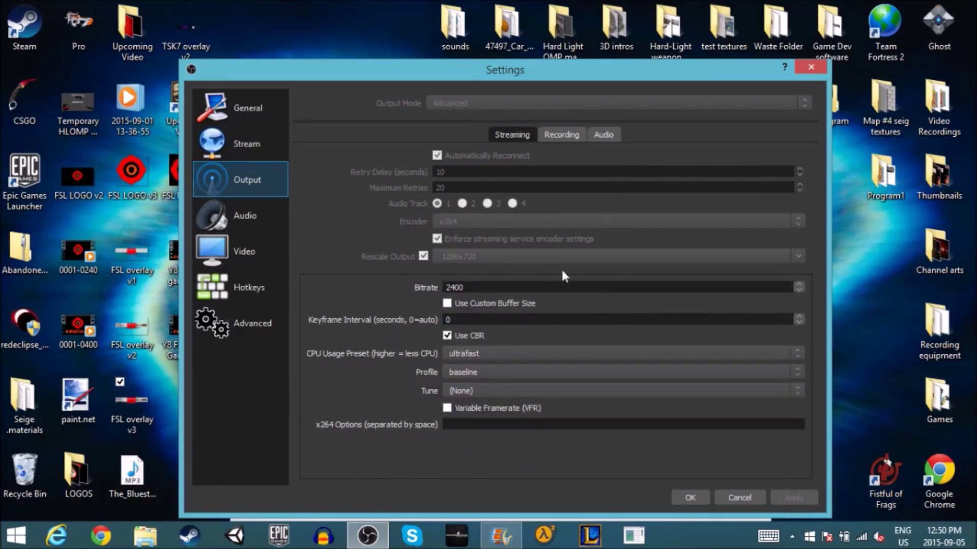
{"action": "left_click", "coordinate": [559, 134]}
{"action": "left_click", "coordinate": [604, 136]}
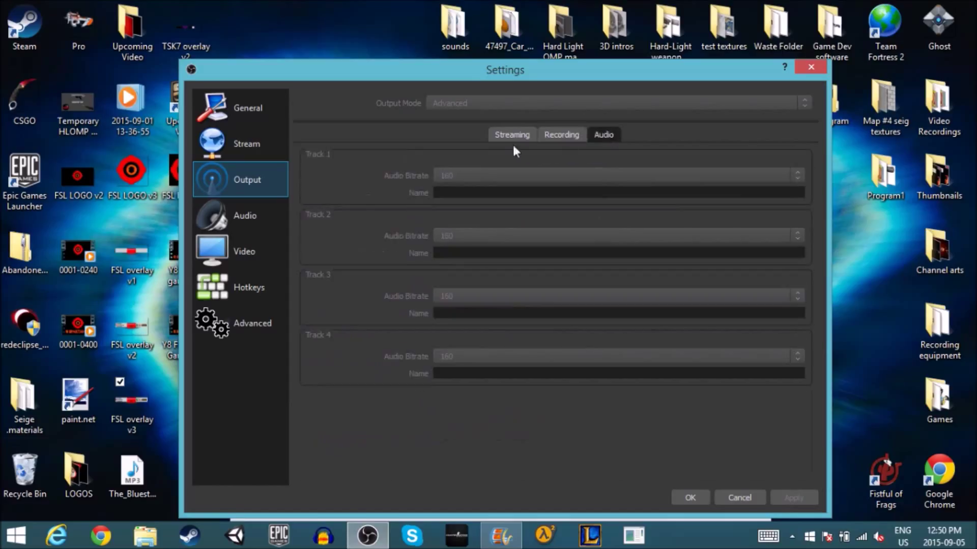
{"action": "left_click", "coordinate": [518, 136]}
{"action": "left_click", "coordinate": [565, 136]}
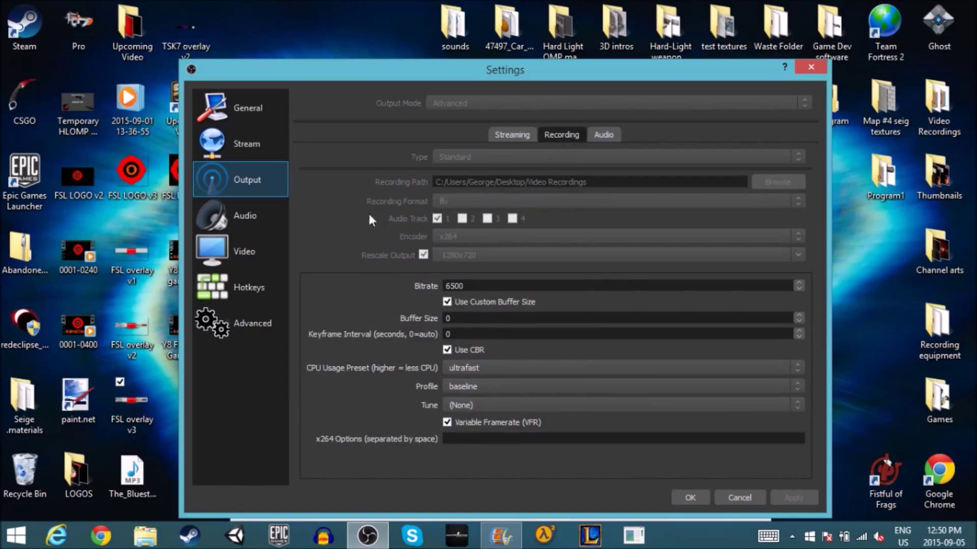
{"action": "left_click", "coordinate": [518, 368]}
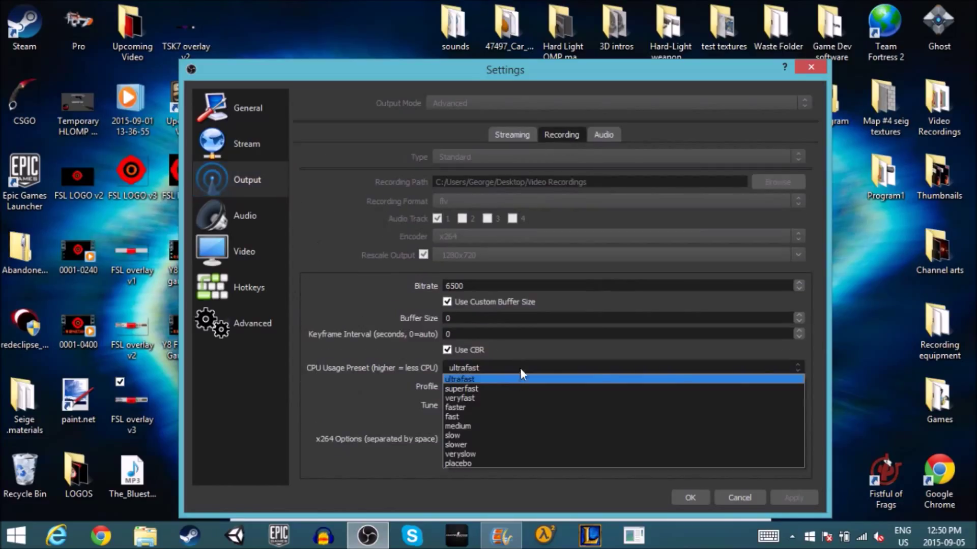
{"action": "left_click", "coordinate": [496, 365]}
{"action": "left_click", "coordinate": [490, 384]}
{"action": "left_click", "coordinate": [490, 386]}
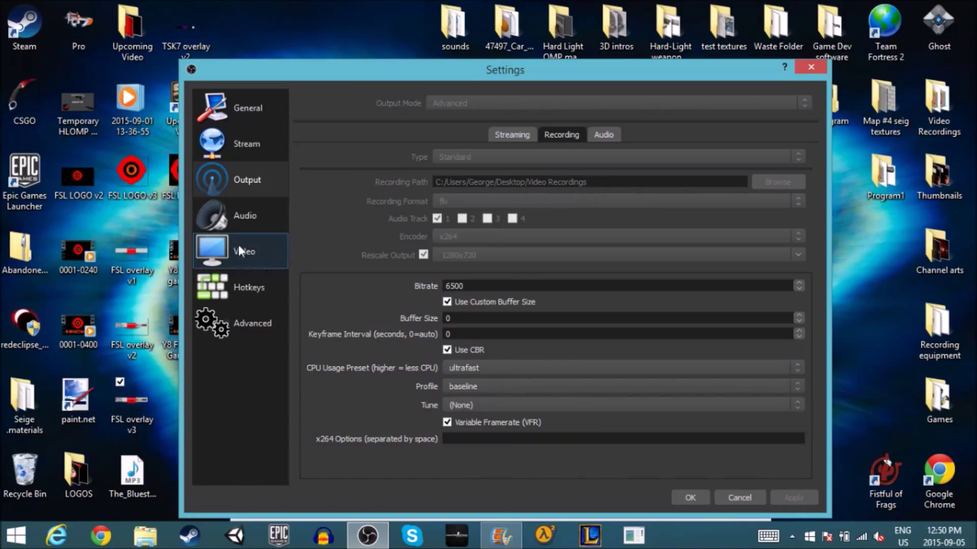
- Look through the Audio, Video, Hotkeys and Advanced pages, then close Settings with OK
{"action": "left_click", "coordinate": [242, 215]}
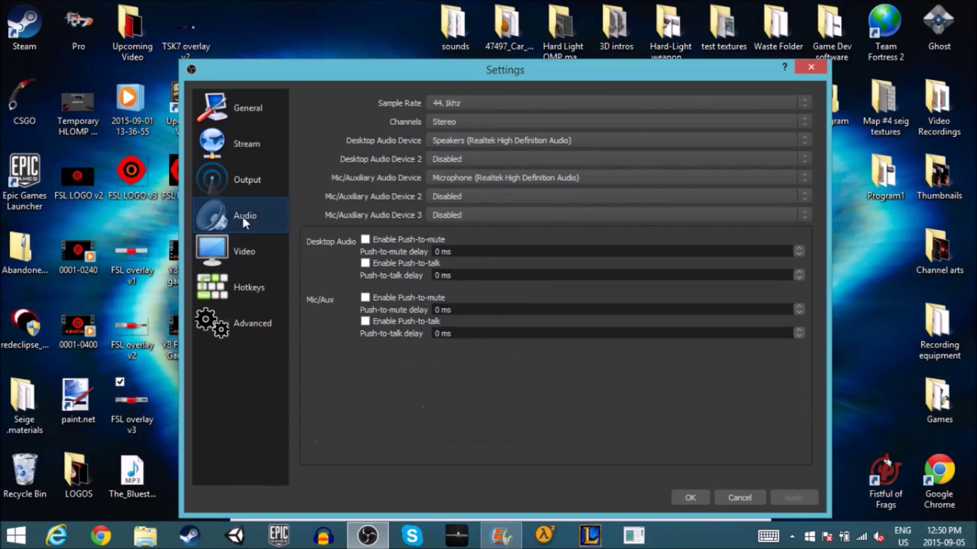
{"action": "left_click", "coordinate": [268, 255]}
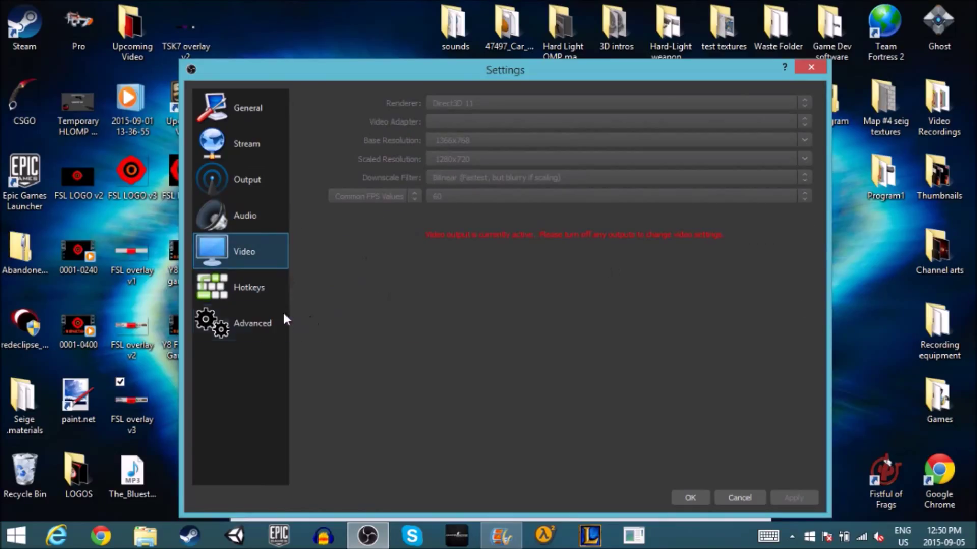
{"action": "left_click", "coordinate": [273, 294]}
{"action": "left_click", "coordinate": [267, 260]}
{"action": "left_click", "coordinate": [265, 282]}
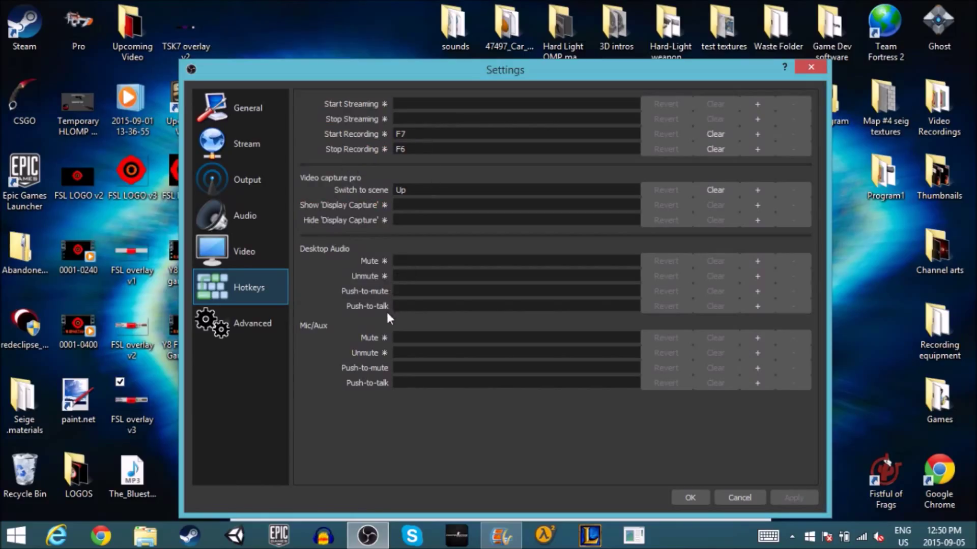
{"action": "left_click", "coordinate": [229, 323]}
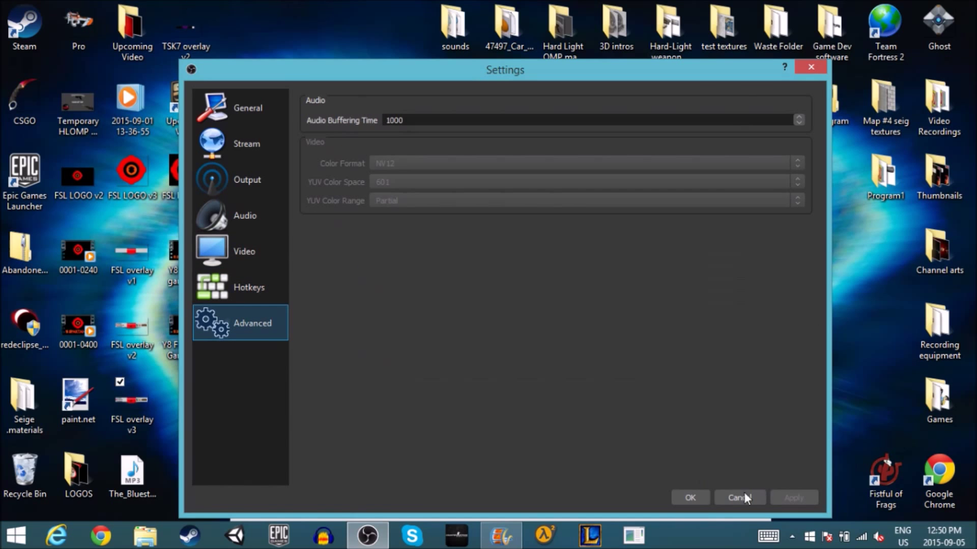
{"action": "left_click", "coordinate": [689, 497]}
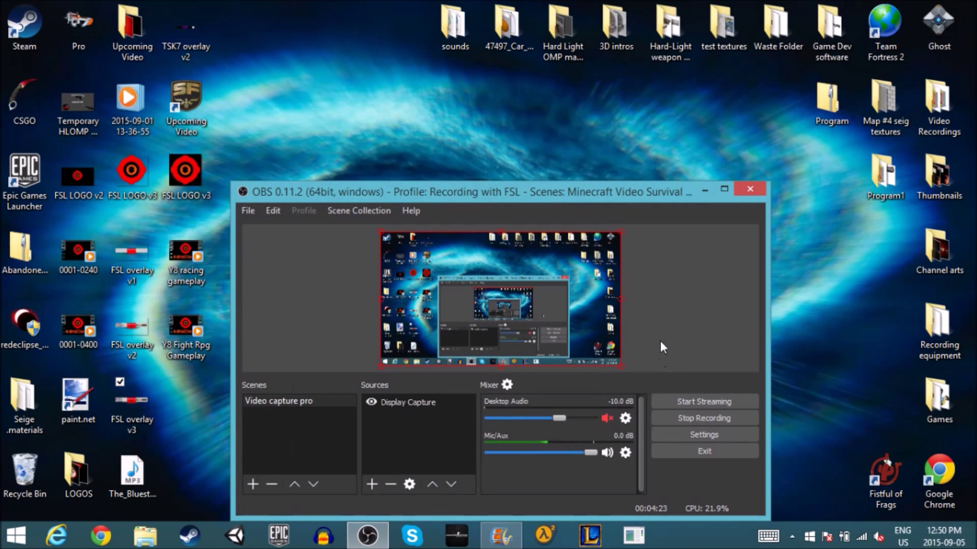
- Switch between OBS and Movie Maker, minimizing OBS to bring Movie Maker forward
{"action": "left_click", "coordinate": [705, 189]}
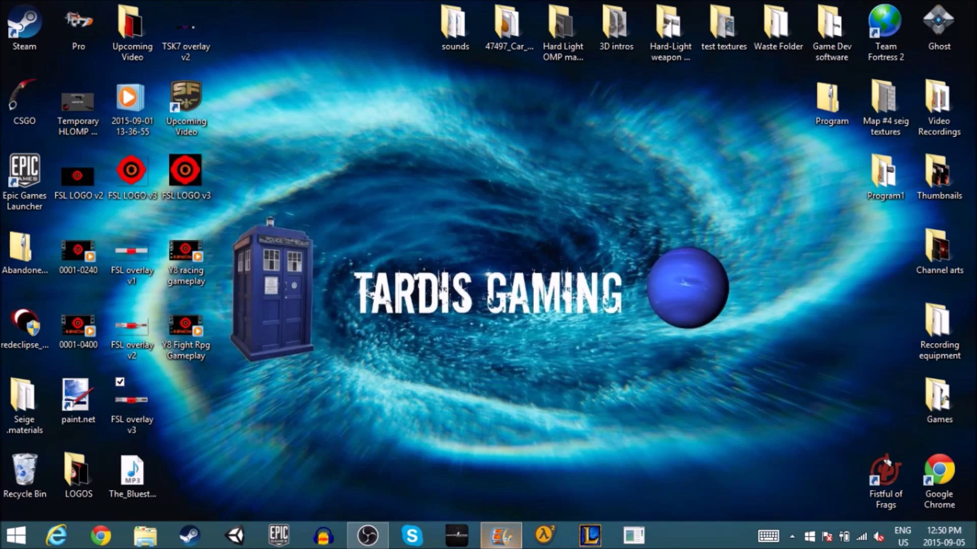
{"action": "left_click", "coordinate": [509, 537]}
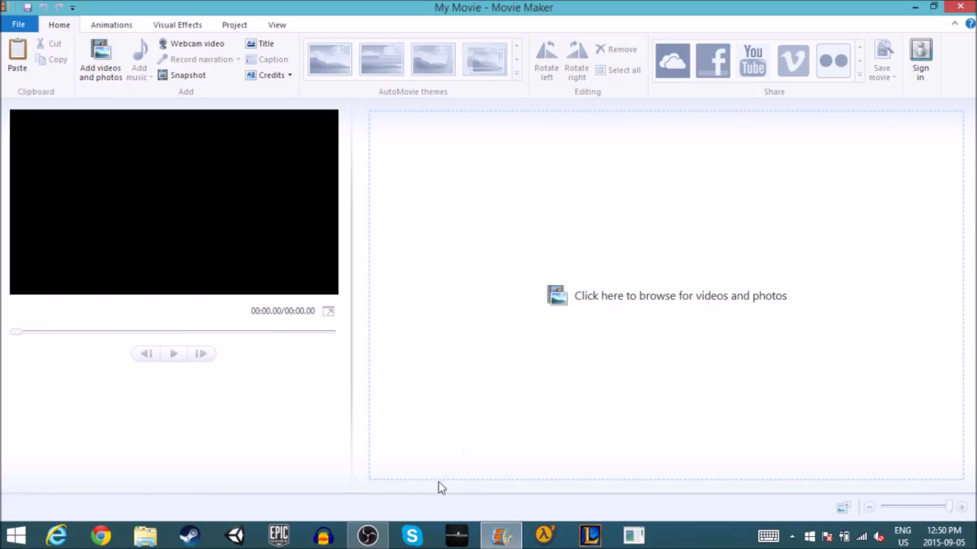
{"action": "left_click", "coordinate": [370, 539]}
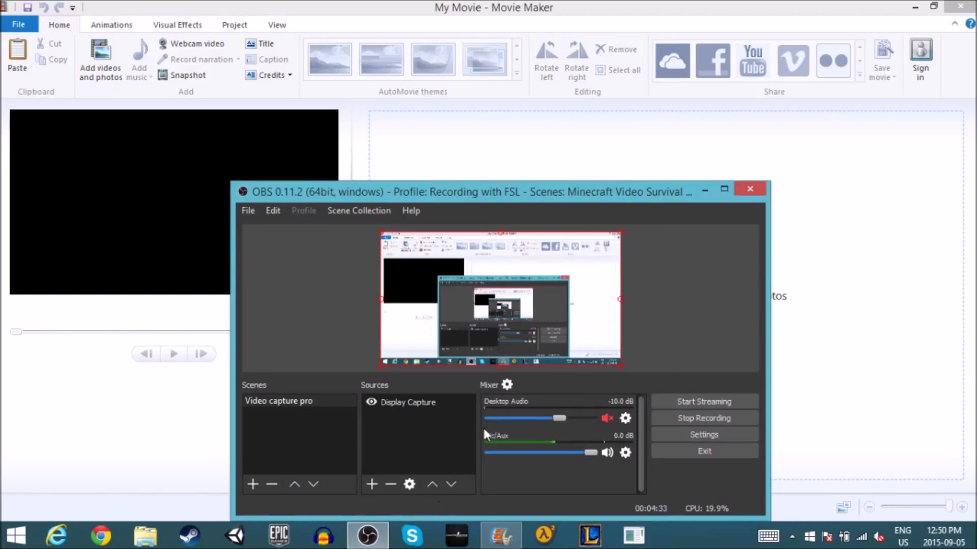
{"action": "left_click", "coordinate": [705, 189]}
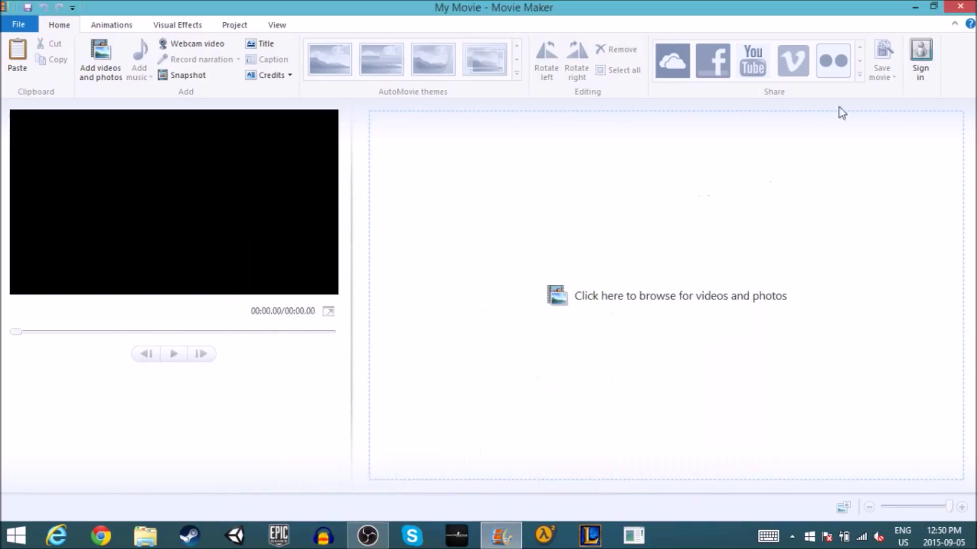
{"action": "left_click", "coordinate": [914, 8]}
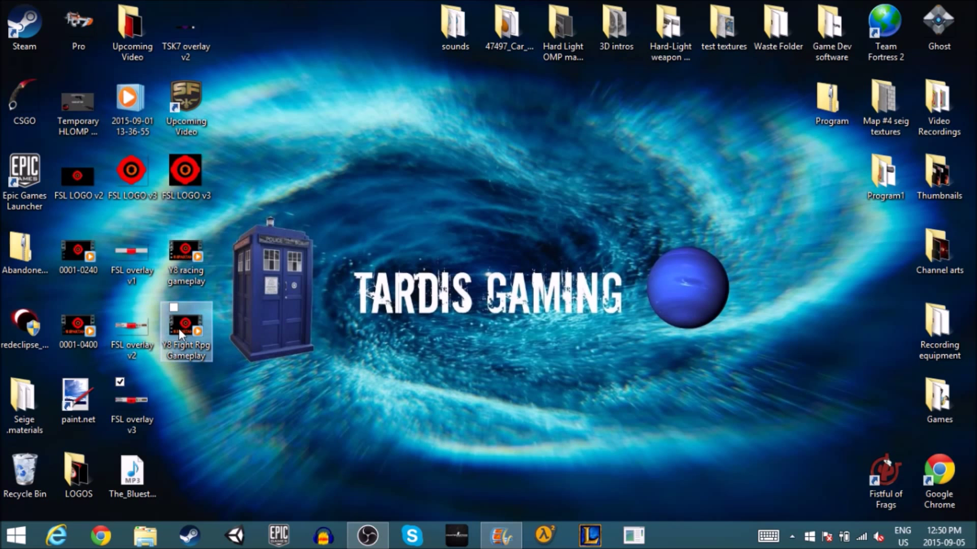
{"action": "left_click", "coordinate": [501, 536]}
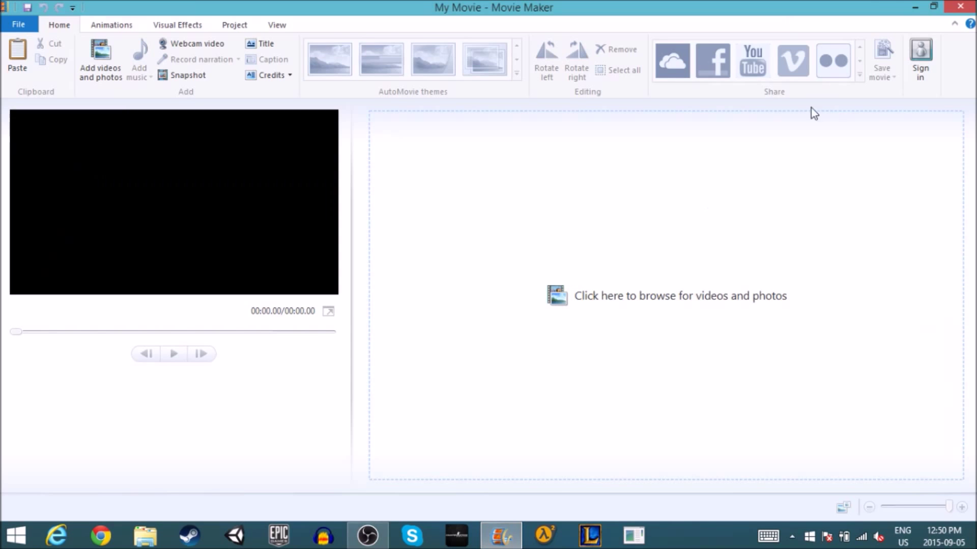
- Drag the Y8 racing gameplay clip onto the storyboard, then maximize and minimize Movie Maker
{"action": "left_click", "coordinate": [932, 11]}
{"action": "left_click_drag", "start_coordinate": [379, 189], "coordinate": [613, 186]}
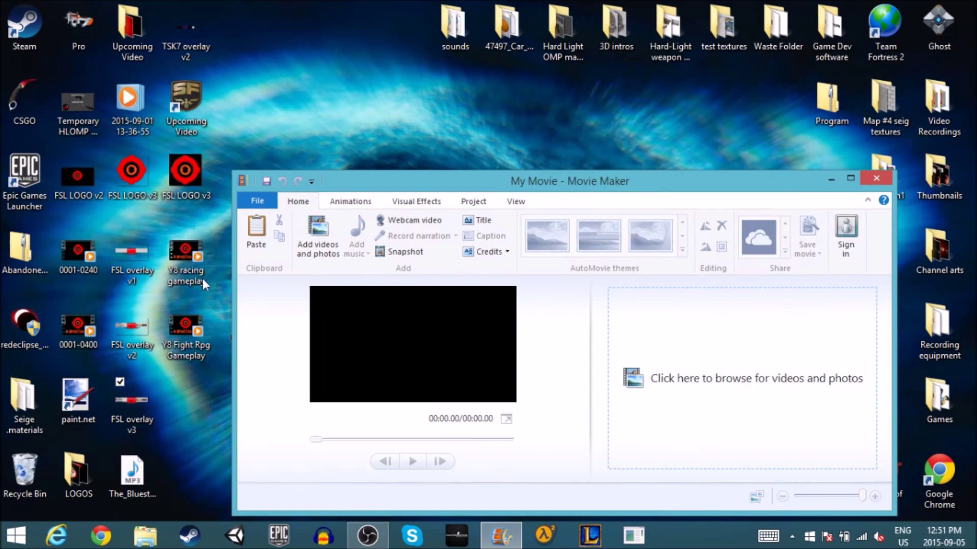
{"action": "left_click_drag", "start_coordinate": [190, 273], "coordinate": [719, 392]}
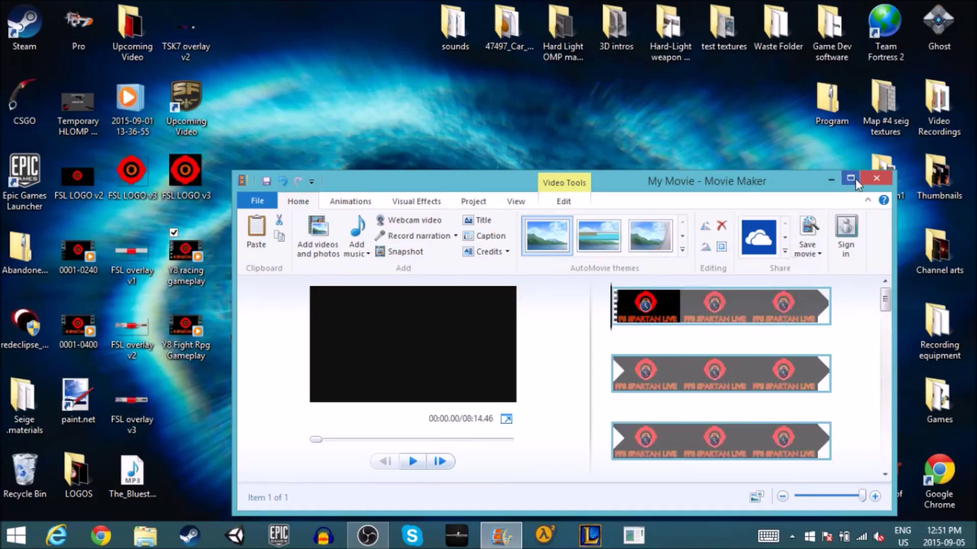
{"action": "left_click", "coordinate": [856, 182]}
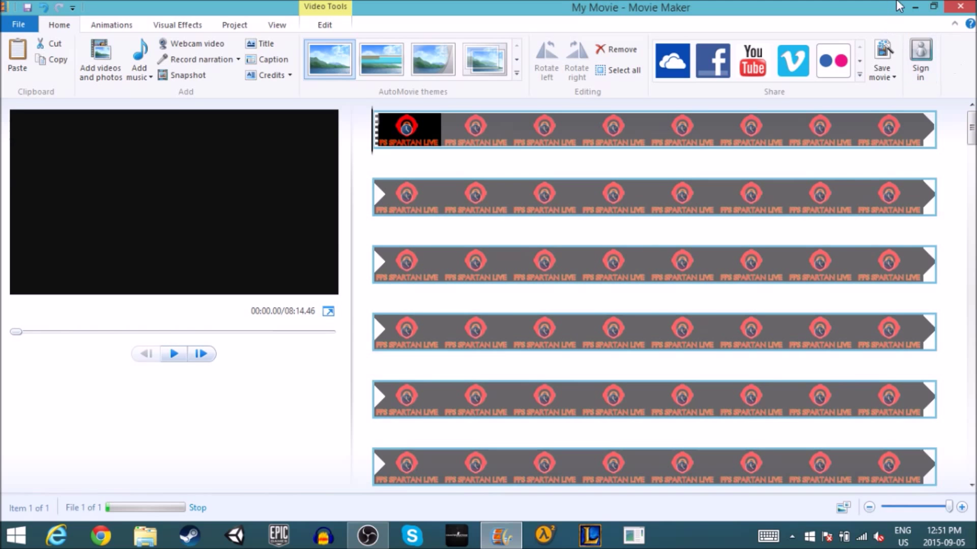
{"action": "left_click", "coordinate": [914, 7]}
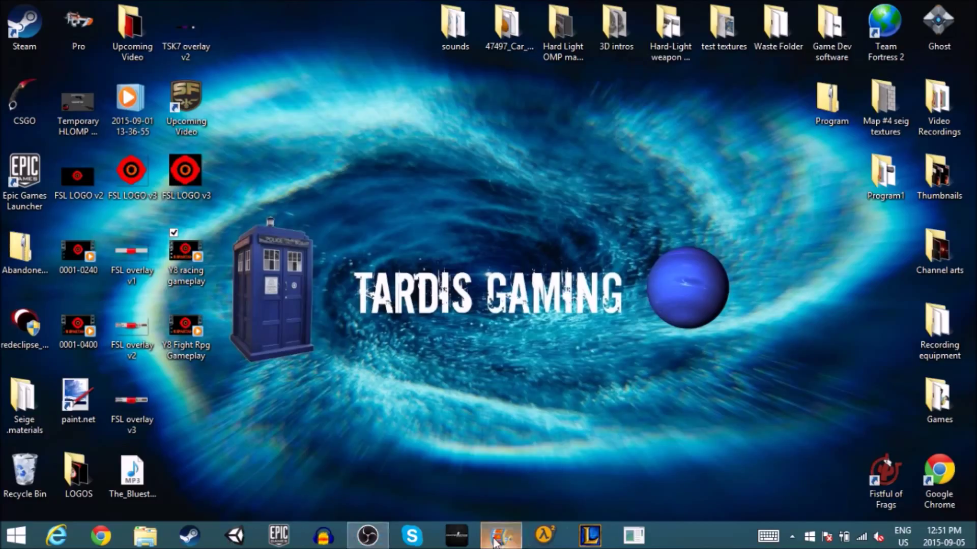
- Open the OBS Stream settings with Youtube kept as the streaming service
{"action": "left_click", "coordinate": [368, 539]}
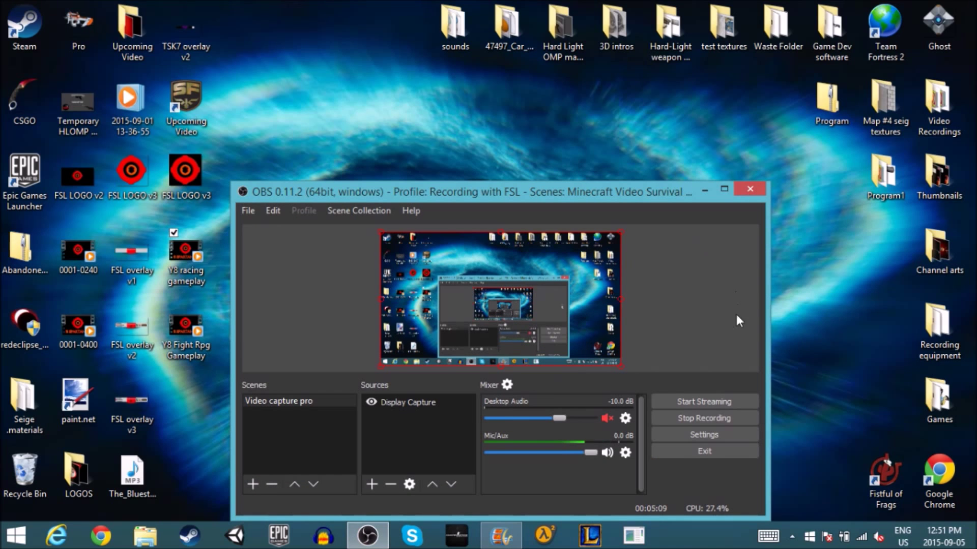
{"action": "left_click", "coordinate": [710, 434]}
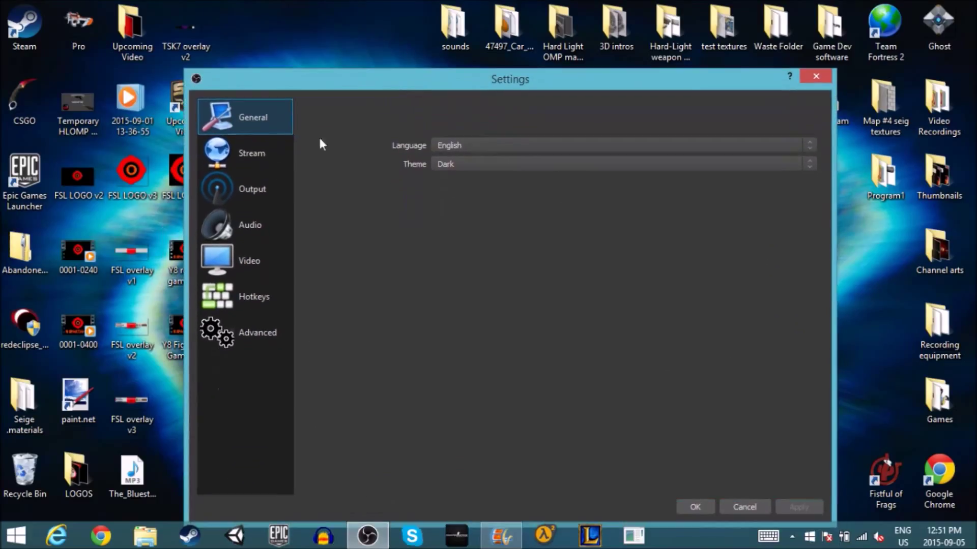
{"action": "left_click", "coordinate": [251, 158]}
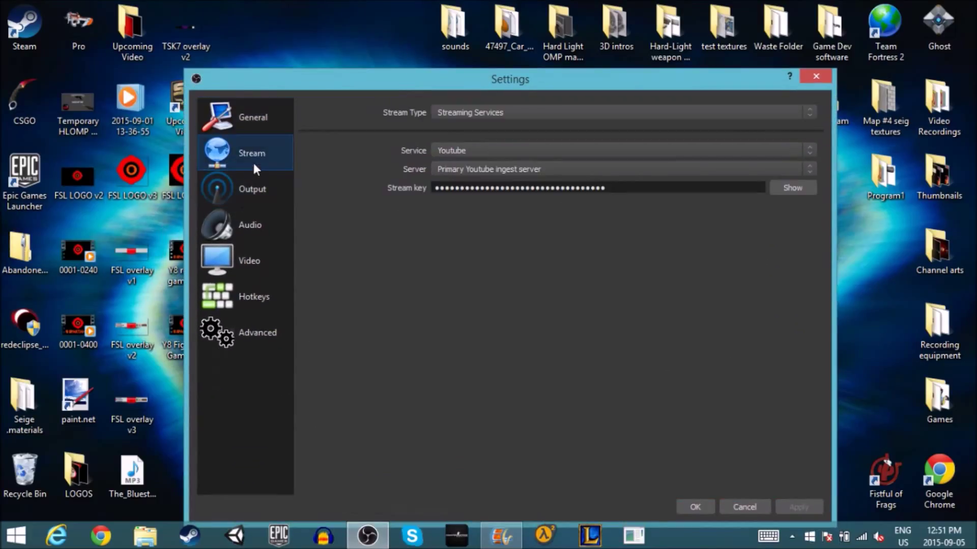
{"action": "left_click", "coordinate": [473, 149]}
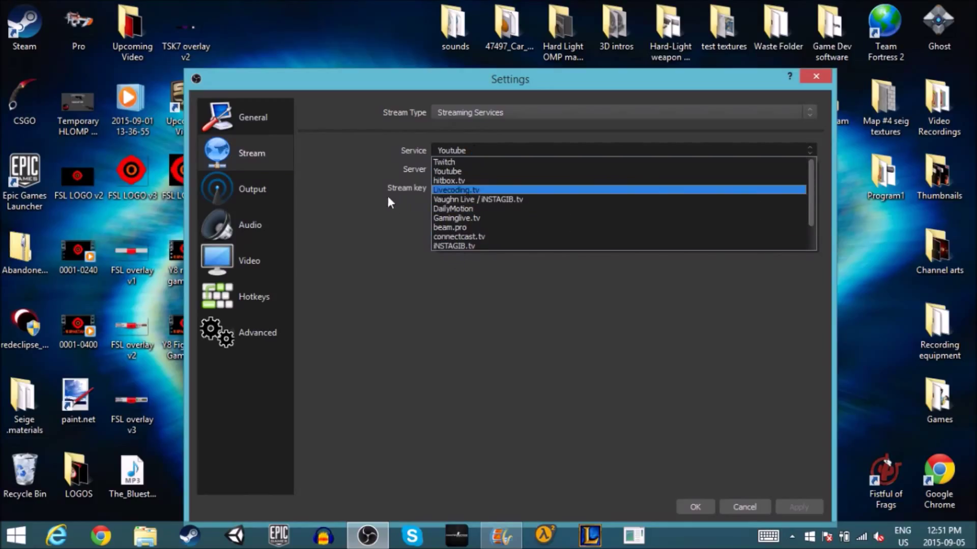
{"action": "left_click", "coordinate": [365, 166]}
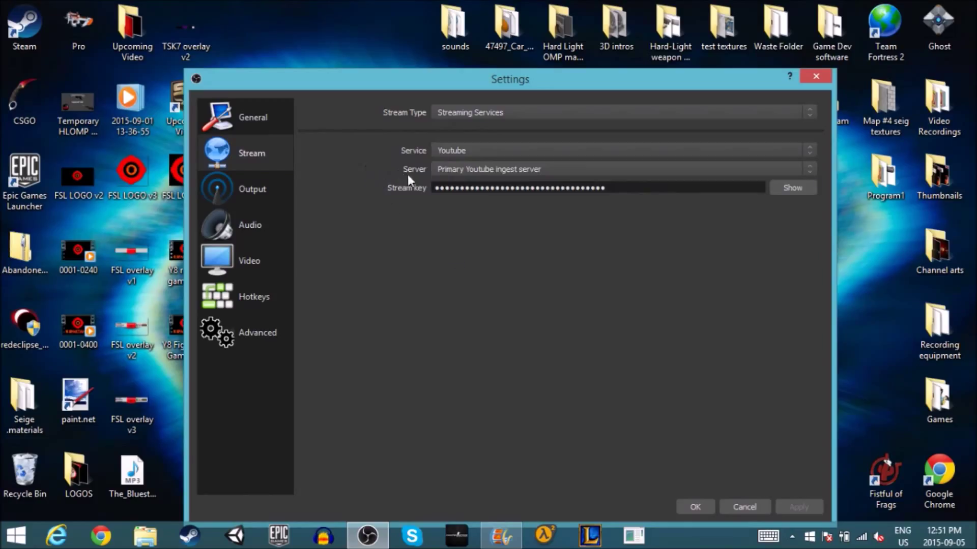
- Set the server to the Primary YouTube ingest server instead of the backup
{"action": "left_click", "coordinate": [471, 169]}
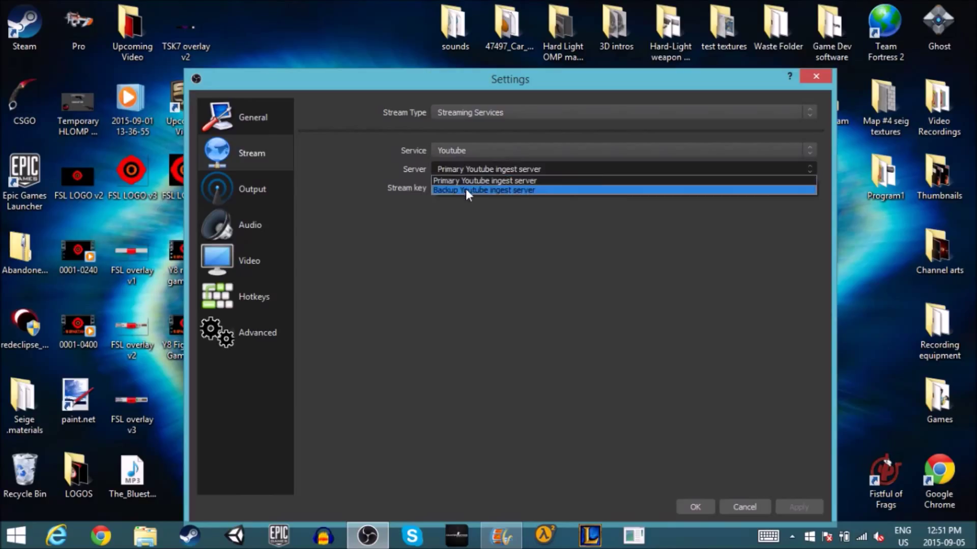
{"action": "left_click", "coordinate": [466, 188]}
{"action": "left_click", "coordinate": [472, 170]}
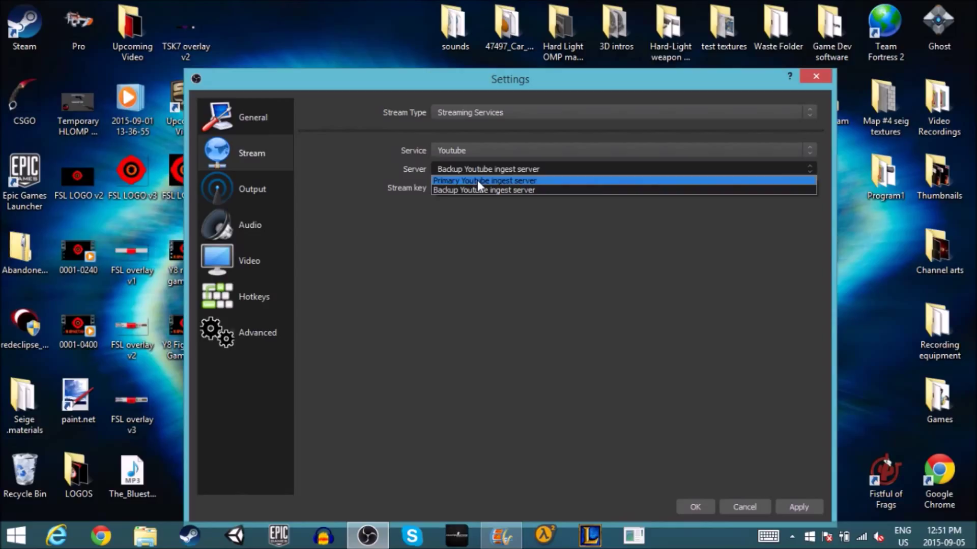
{"action": "left_click", "coordinate": [477, 180]}
{"action": "left_click", "coordinate": [456, 172]}
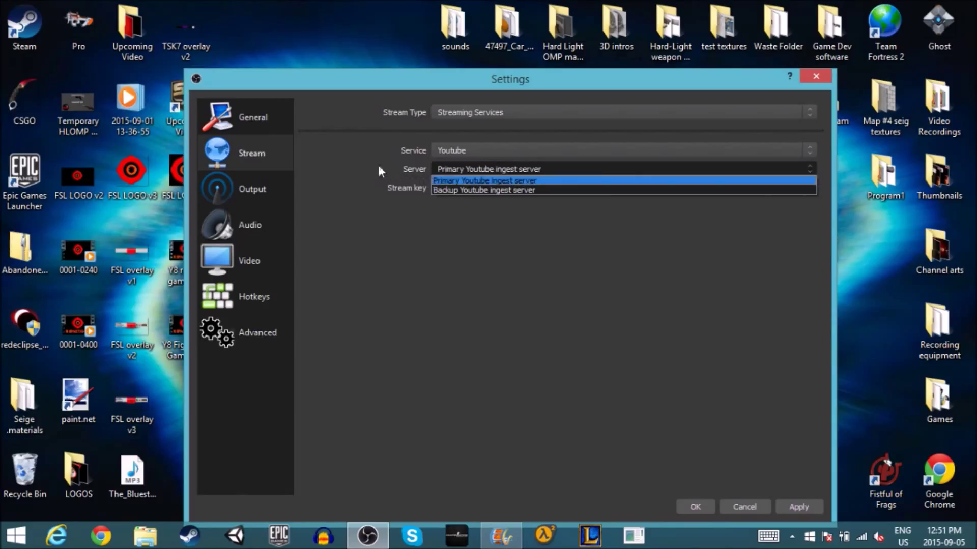
{"action": "left_click", "coordinate": [358, 165]}
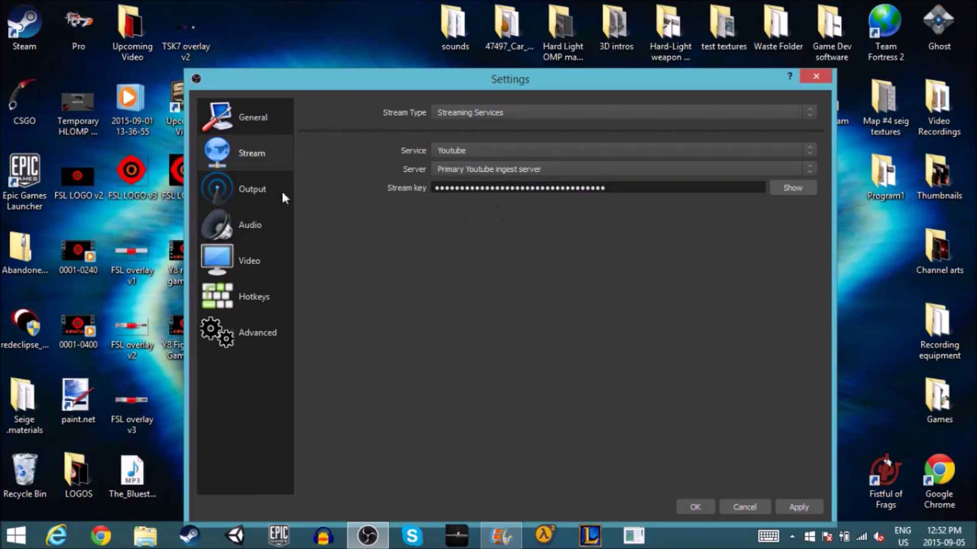
{"action": "left_click", "coordinate": [246, 191]}
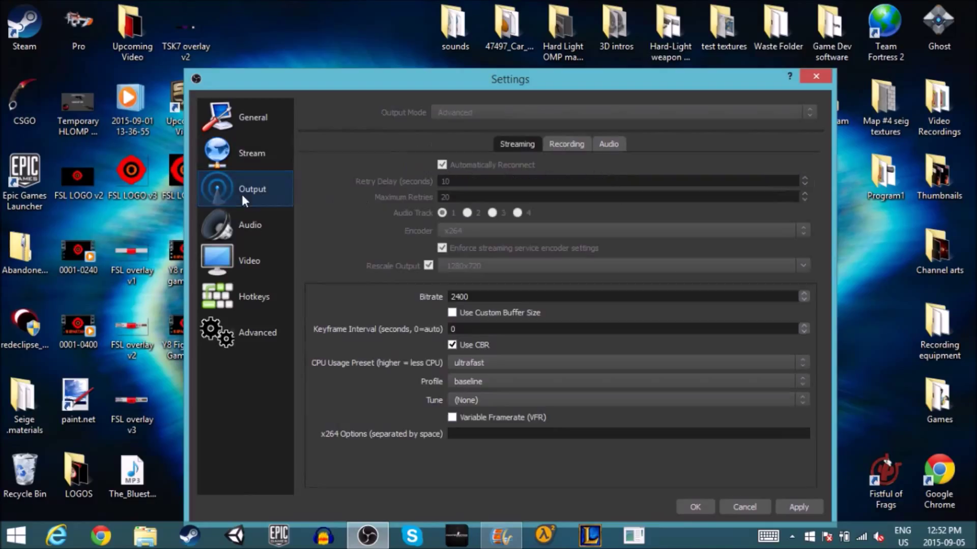
- Change the streaming bitrate from 2400 to 2500 with CBR on, and check the Recording and Audio tabs
{"action": "left_click", "coordinate": [484, 298]}
{"action": "key", "text": "BackSpace"}
{"action": "key", "text": "BackSpace"}
{"action": "key", "text": "BackSpace"}
{"action": "type", "text": "500"}
{"action": "left_click", "coordinate": [452, 346]}
{"action": "left_click", "coordinate": [455, 345]}
{"action": "left_click", "coordinate": [568, 148]}
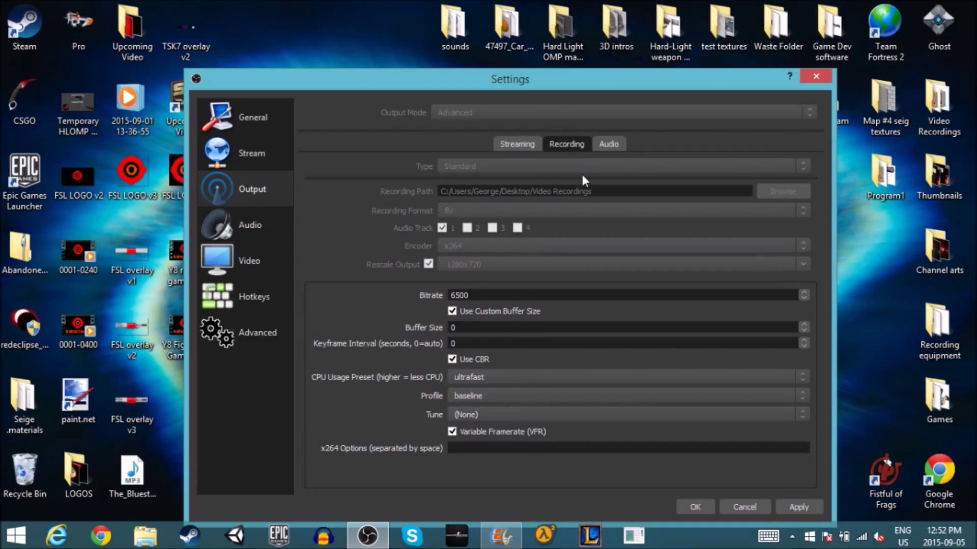
{"action": "left_click", "coordinate": [608, 144]}
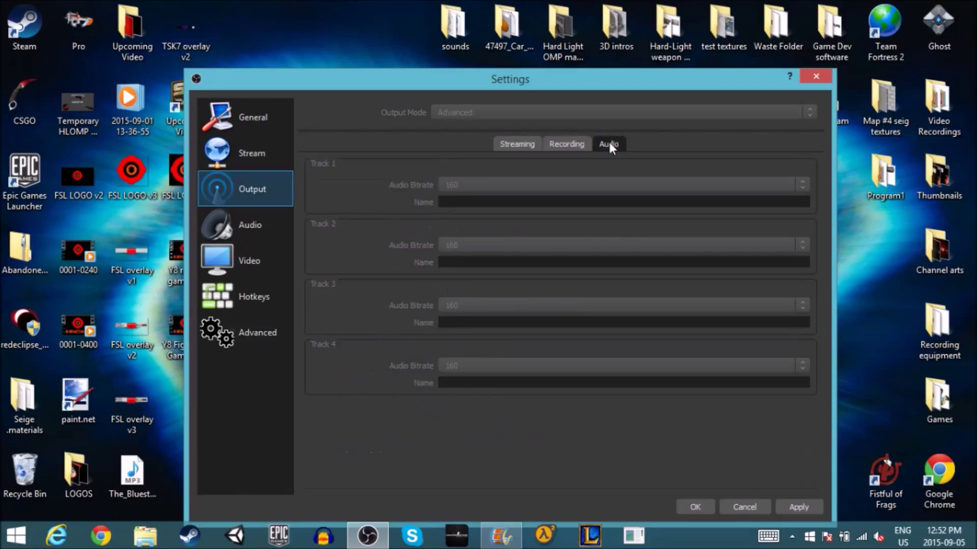
- Look through the Video, Hotkeys and Advanced pages, then close the Settings window
{"action": "left_click", "coordinate": [264, 249]}
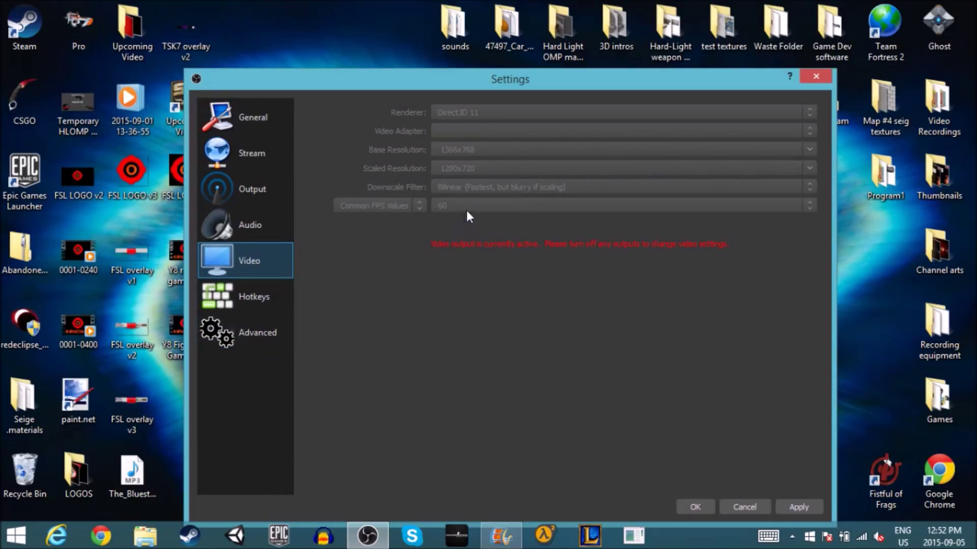
{"action": "left_click", "coordinate": [260, 304]}
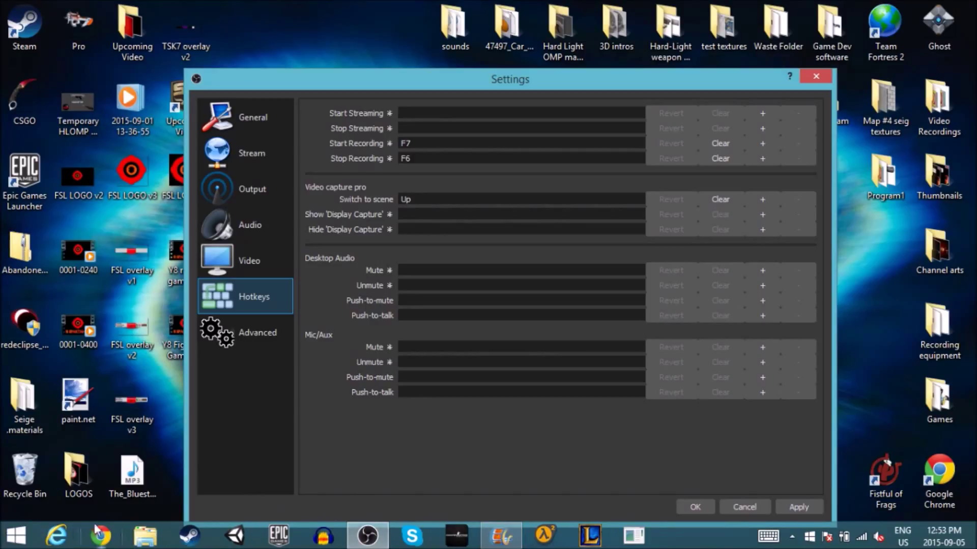
{"action": "left_click", "coordinate": [270, 325]}
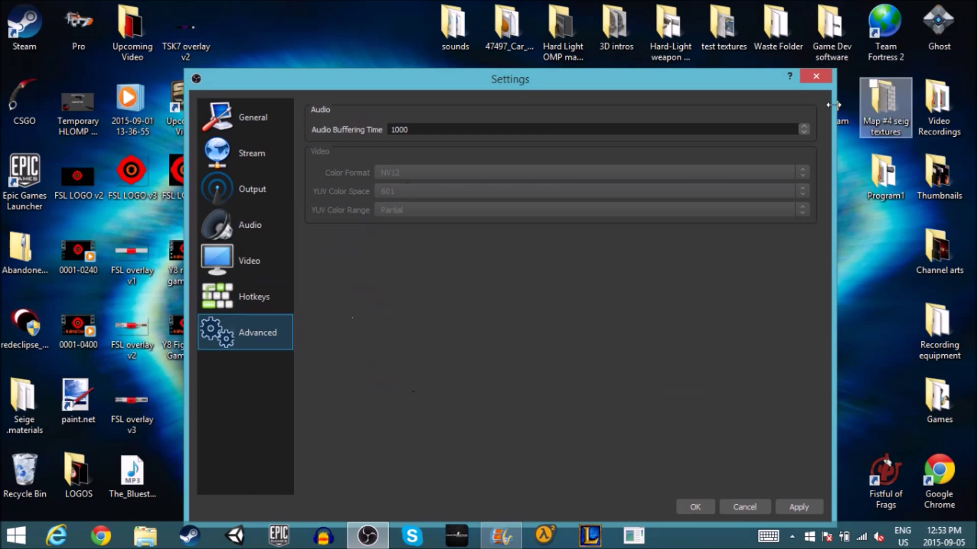
{"action": "left_click", "coordinate": [817, 76]}
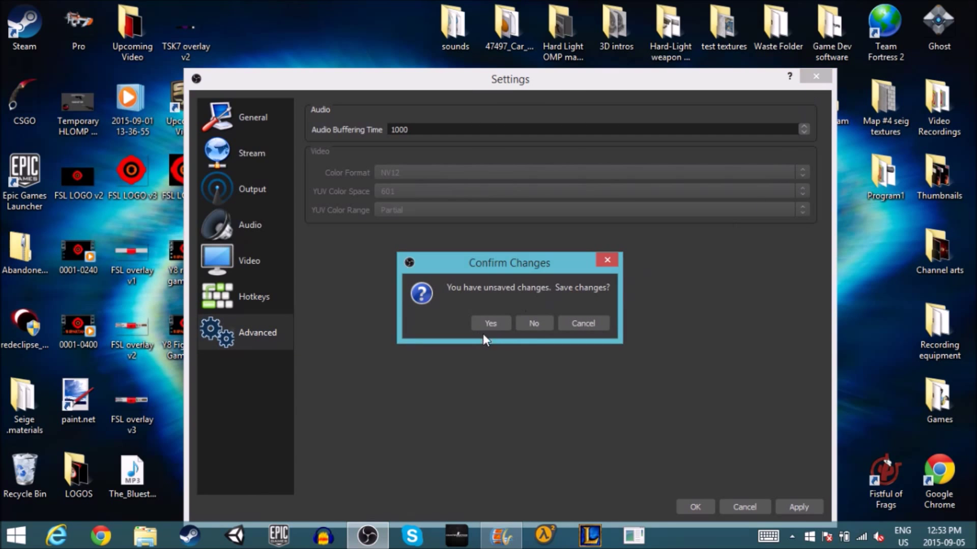
- Answer the save-changes prompt, then open the add-source menu under Sources
{"action": "left_click", "coordinate": [534, 323]}
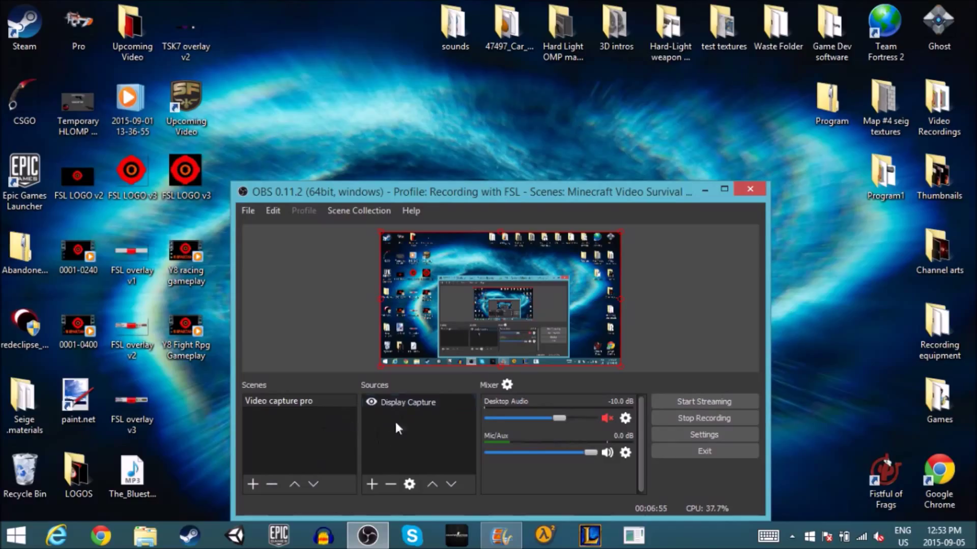
{"action": "left_click", "coordinate": [369, 484]}
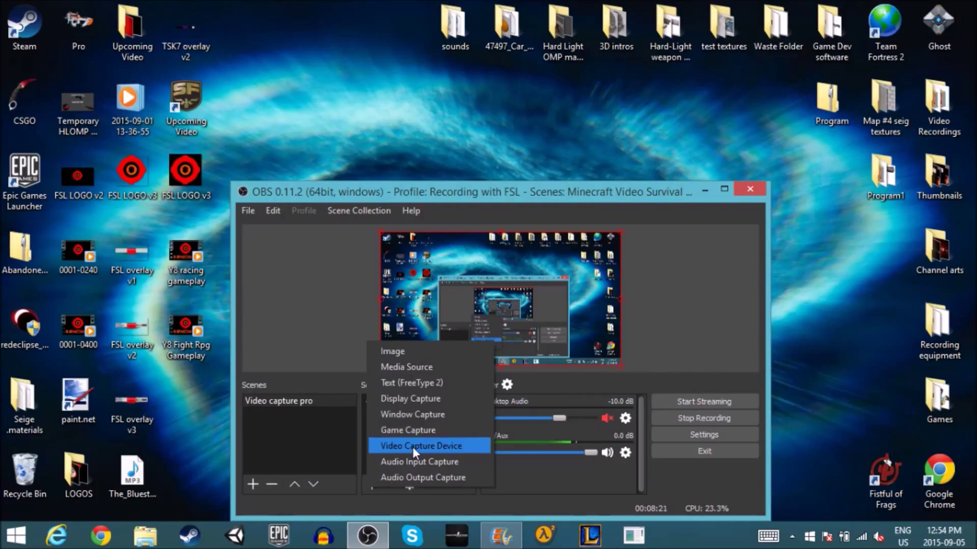
- Dismiss the add-source menu, minimize OBS and bring up Movie Maker's 8:14.50 My Movie project
{"action": "left_click", "coordinate": [359, 441]}
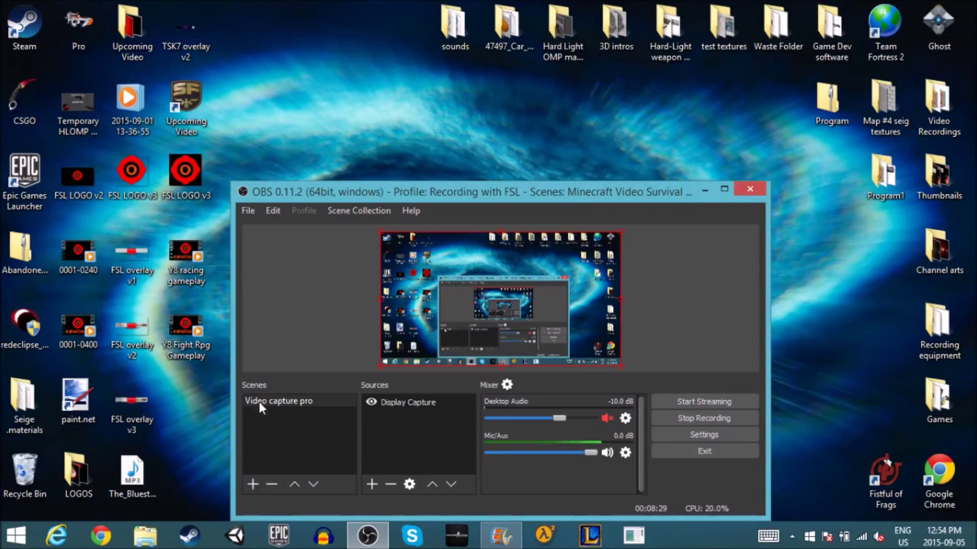
{"action": "left_click", "coordinate": [283, 398]}
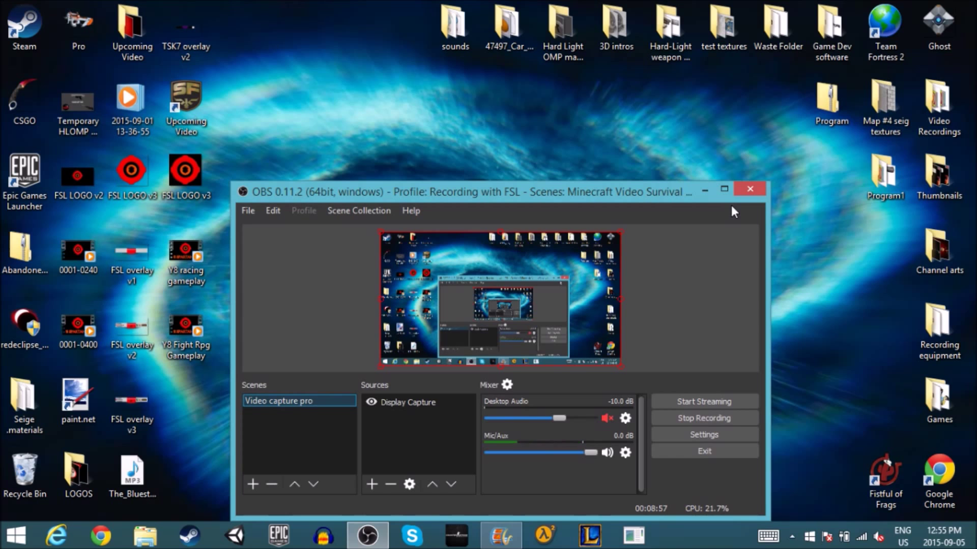
{"action": "left_click", "coordinate": [704, 190]}
{"action": "left_click", "coordinate": [501, 535]}
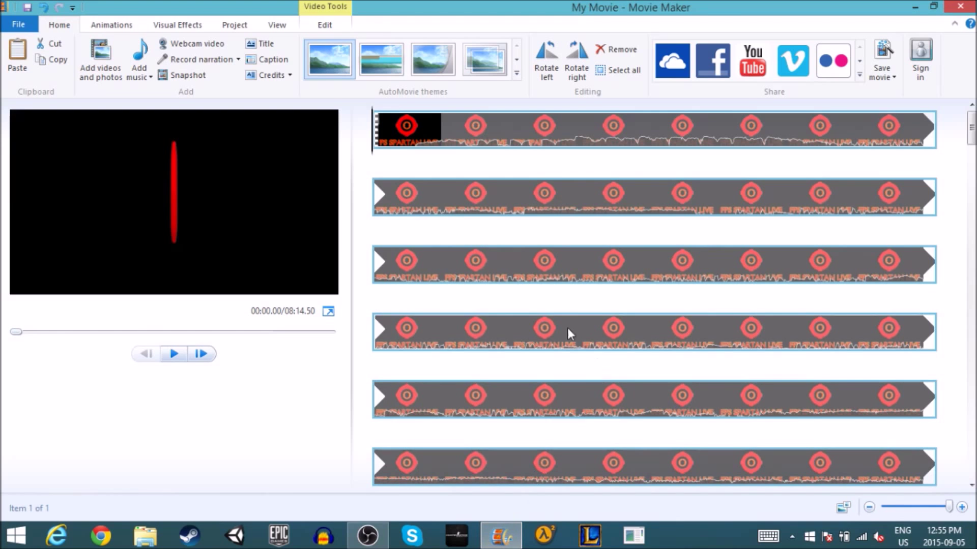
{"action": "scroll", "coordinate": [653, 295], "scroll_direction": "down", "scroll_amount": 10}
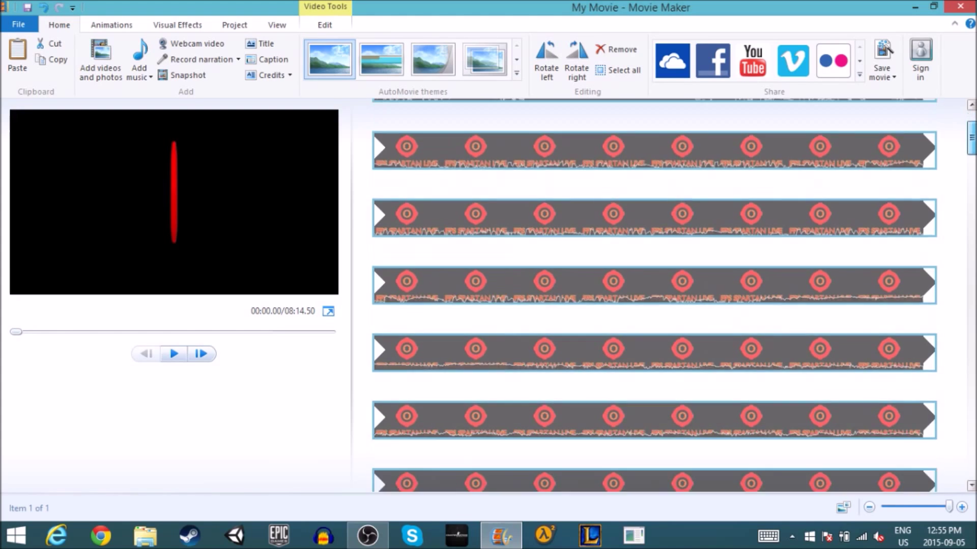
{"action": "scroll", "coordinate": [923, 420], "scroll_direction": "down", "scroll_amount": 20}
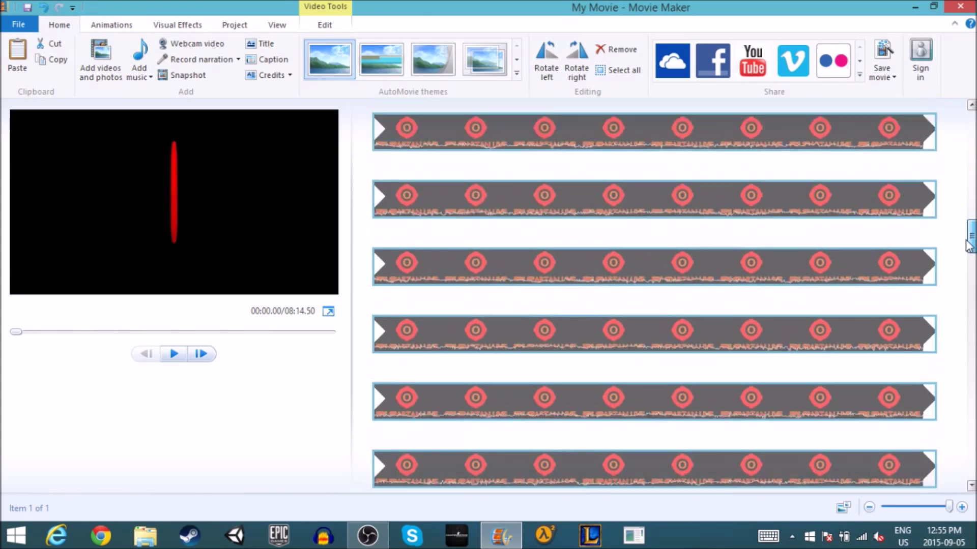
{"action": "scroll", "coordinate": [923, 419], "scroll_direction": "down", "scroll_amount": 5}
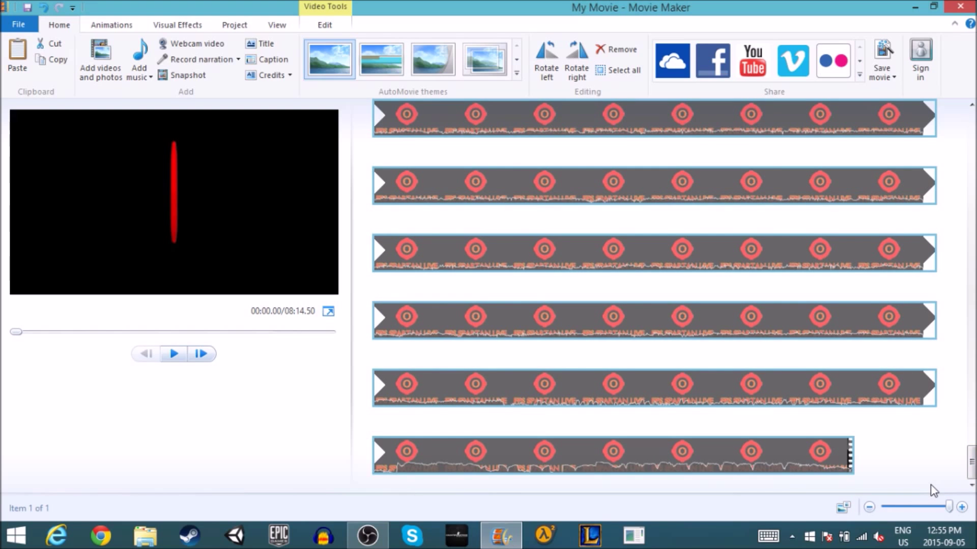
{"action": "left_click_drag", "start_coordinate": [971, 462], "coordinate": [970, 102]}
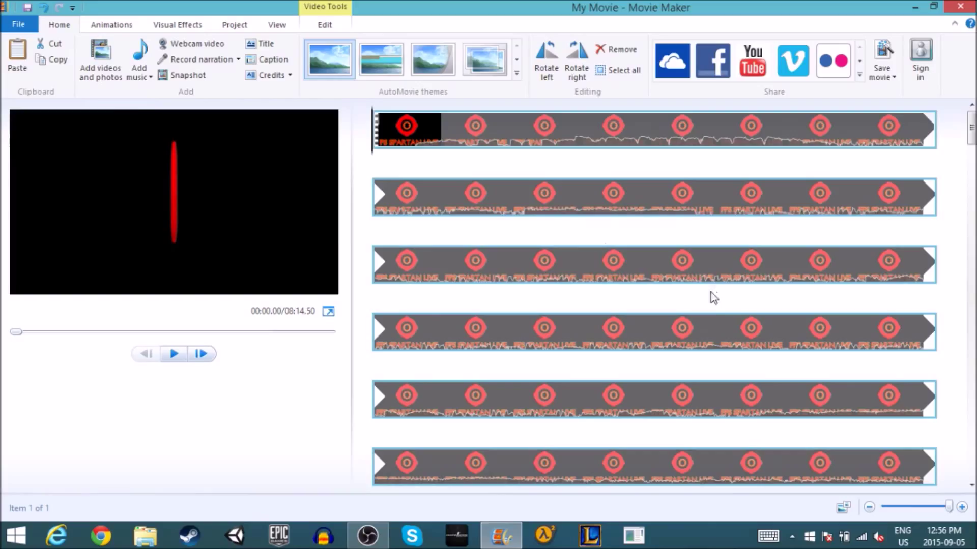
{"action": "right_click", "coordinate": [440, 141]}
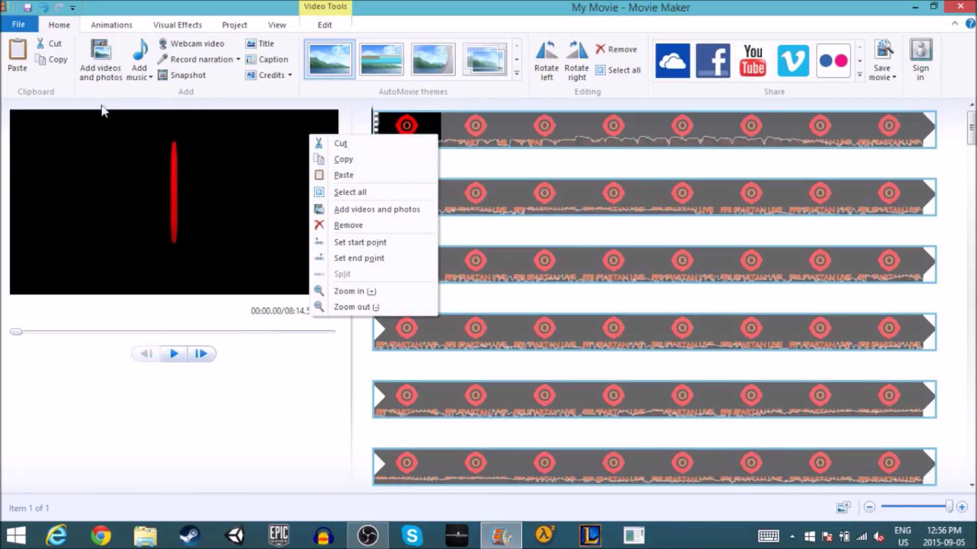
{"action": "left_click", "coordinate": [27, 30]}
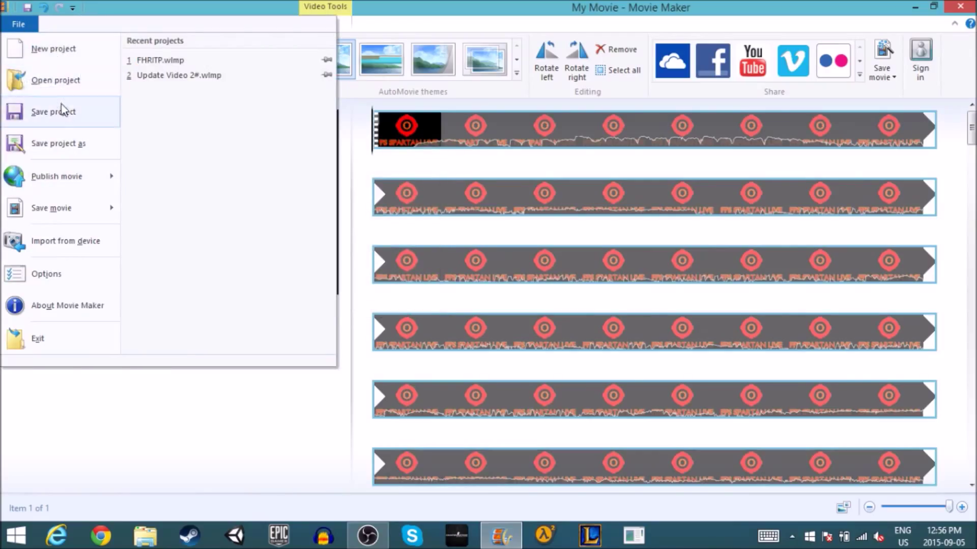
{"action": "mouse_move", "coordinate": [60, 207]}
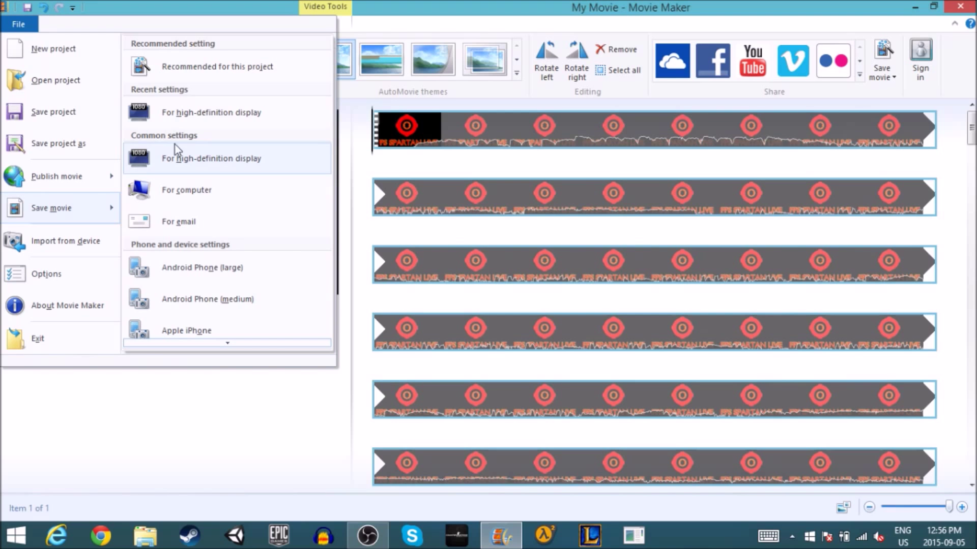
{"action": "left_click", "coordinate": [276, 120]}
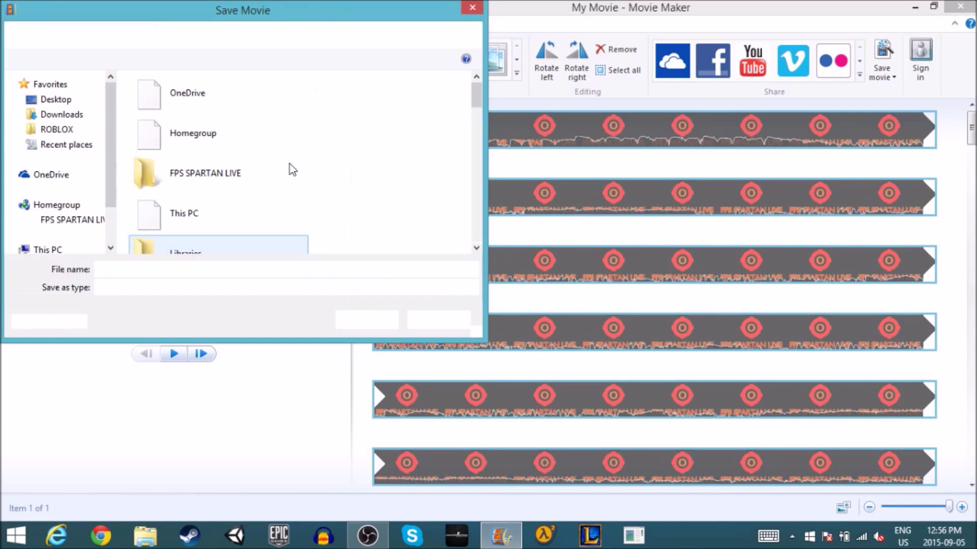
{"action": "left_click", "coordinate": [471, 8]}
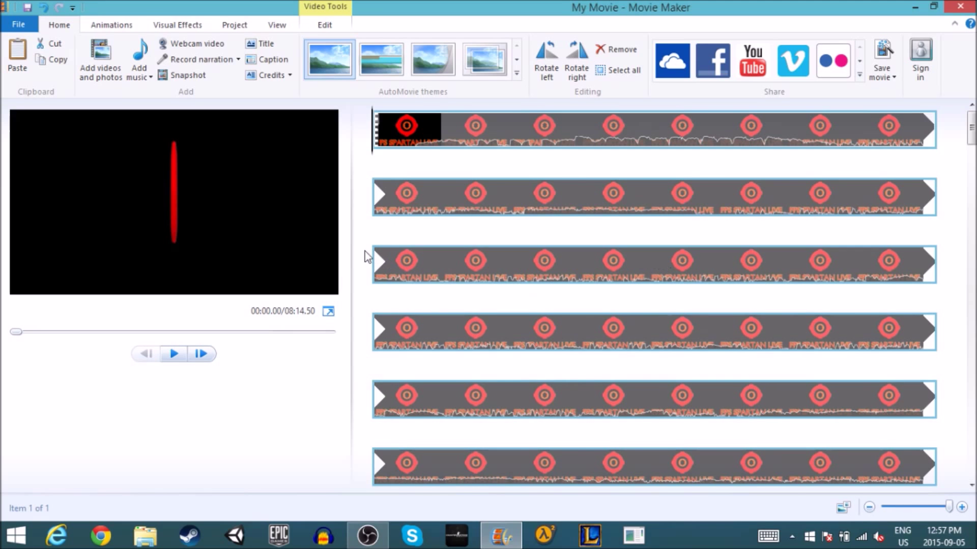
{"action": "left_click", "coordinate": [914, 8]}
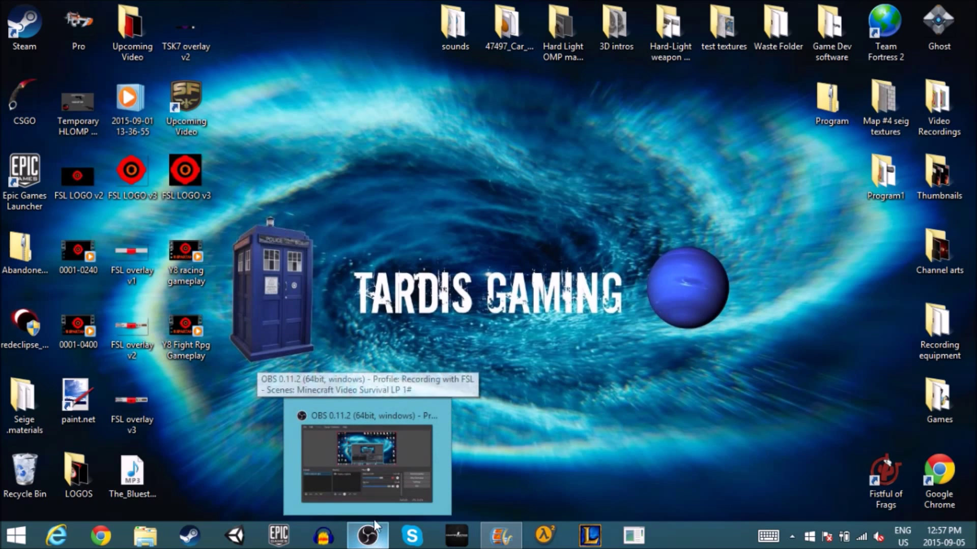
- Restore Movie Maker from the taskbar, then minimize it again to show the desktop
{"action": "left_click", "coordinate": [497, 537]}
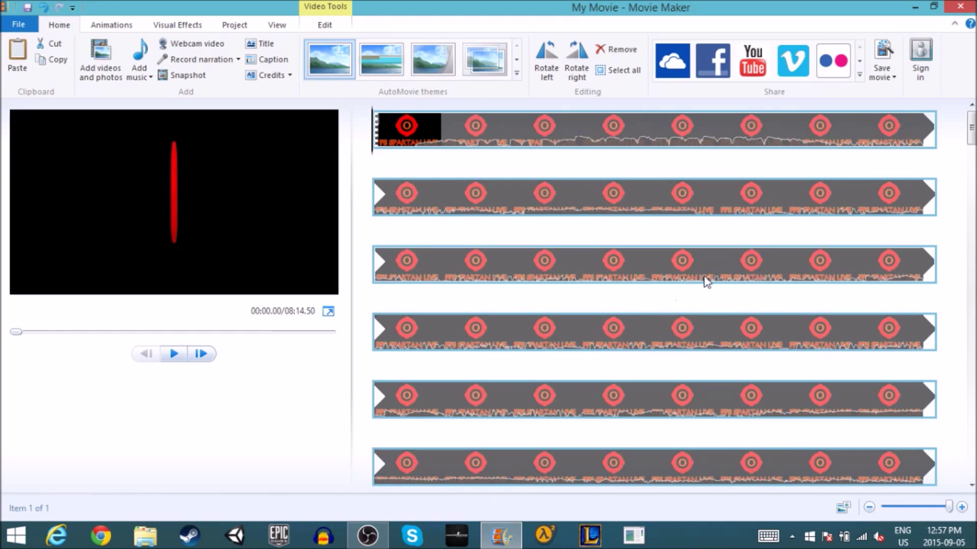
{"action": "left_click", "coordinate": [914, 7]}
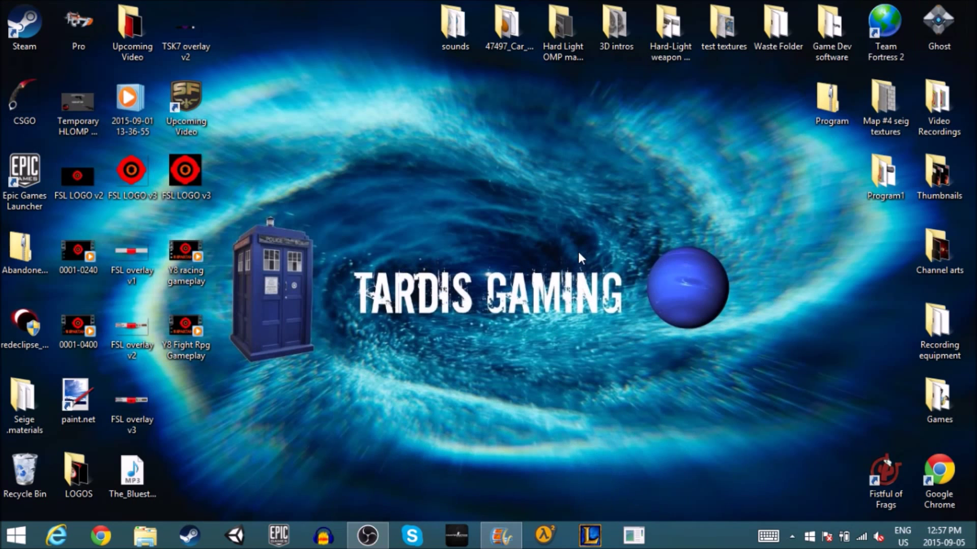